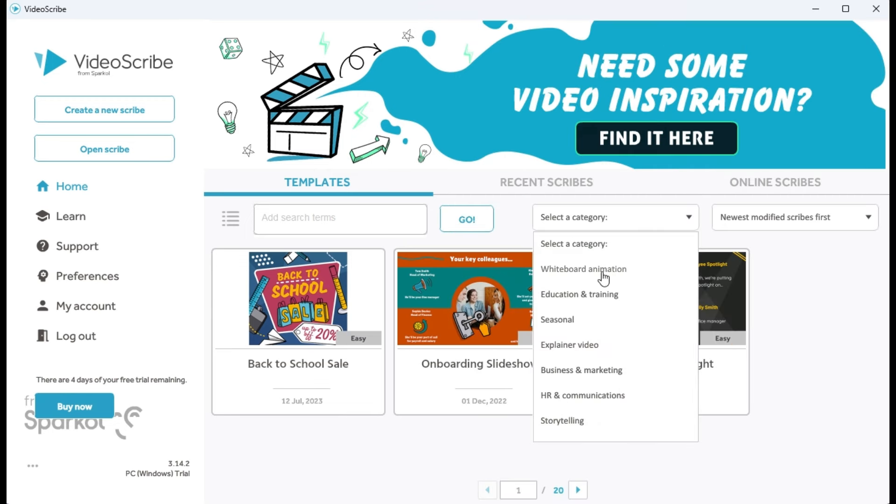
# Browse the scribe templates by category, viewing Whiteboard animation, Education & training, and Seasonal
pyautogui.click(603, 278)
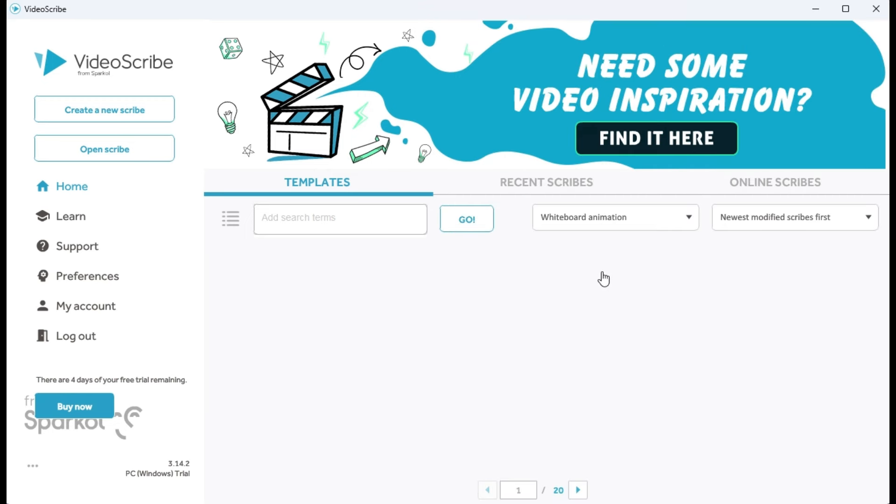
pyautogui.click(690, 218)
pyautogui.click(623, 297)
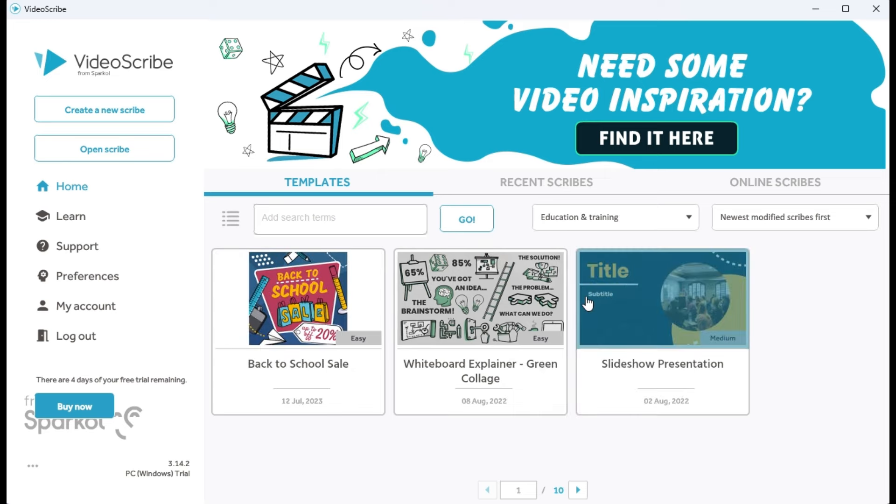
pyautogui.click(686, 221)
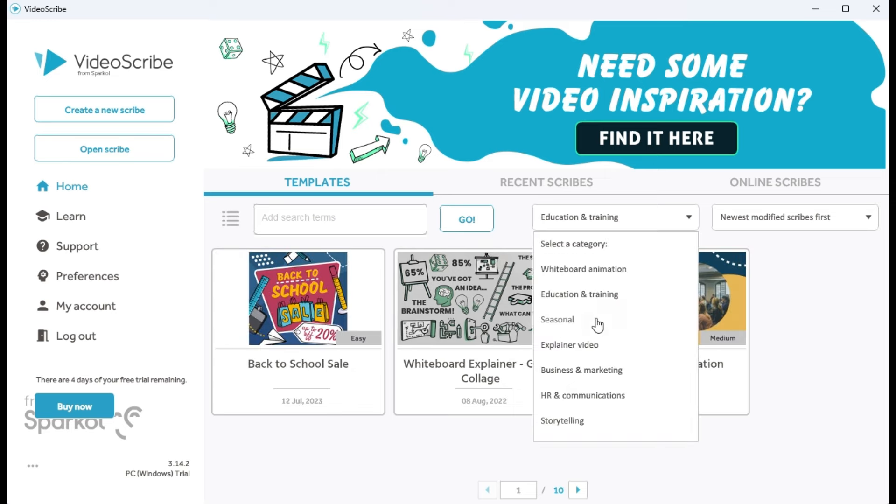
pyautogui.click(596, 320)
pyautogui.click(462, 352)
pyautogui.click(433, 399)
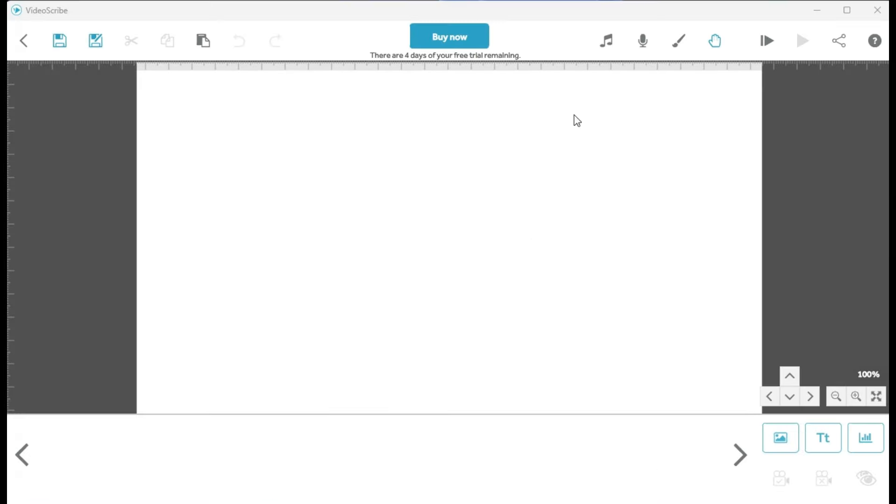
# Set the scribe hand to the bare arm holding a dark marker
pyautogui.click(710, 48)
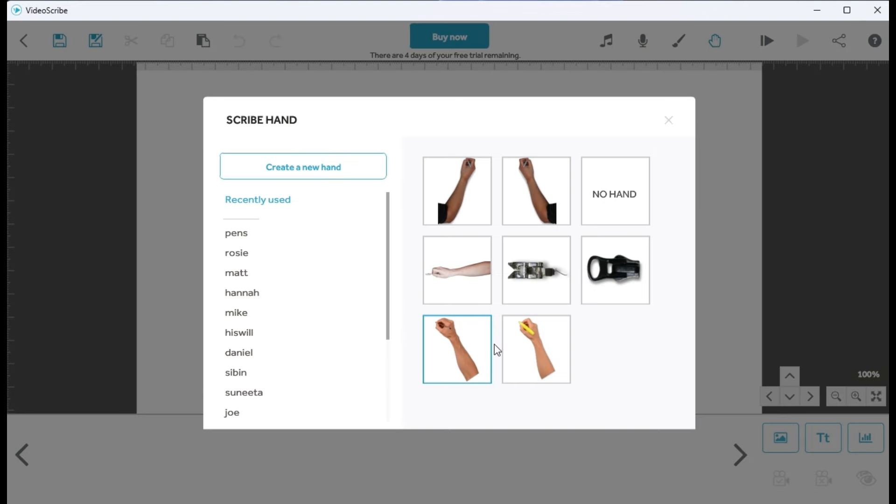
pyautogui.click(460, 348)
pyautogui.click(630, 398)
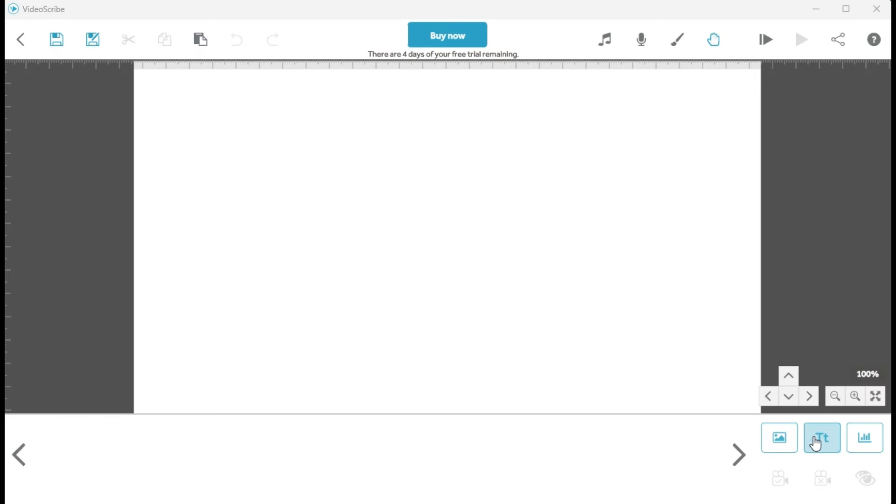
# Add the text "ADD TEXT AND IMAGES" in the Baloo Bhaijaan font and enlarge it on the canvas
pyautogui.click(816, 441)
pyautogui.write('ADD TEXT AND IMAGES')
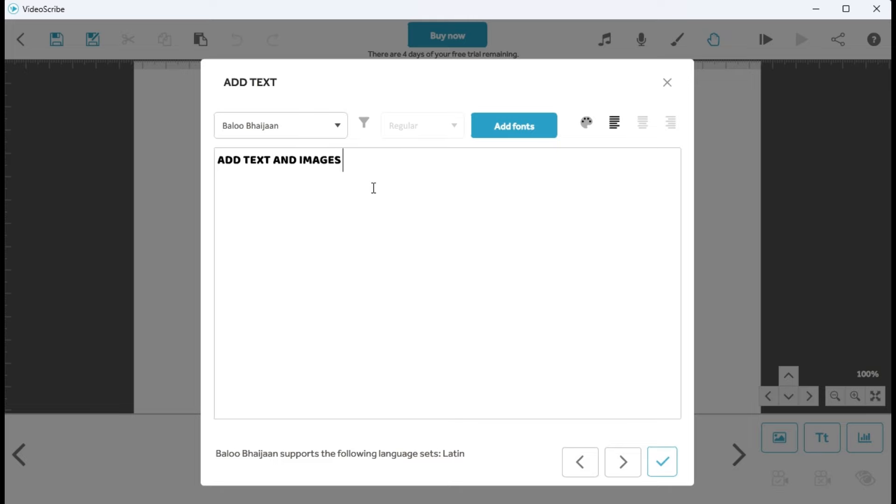
pyautogui.click(662, 462)
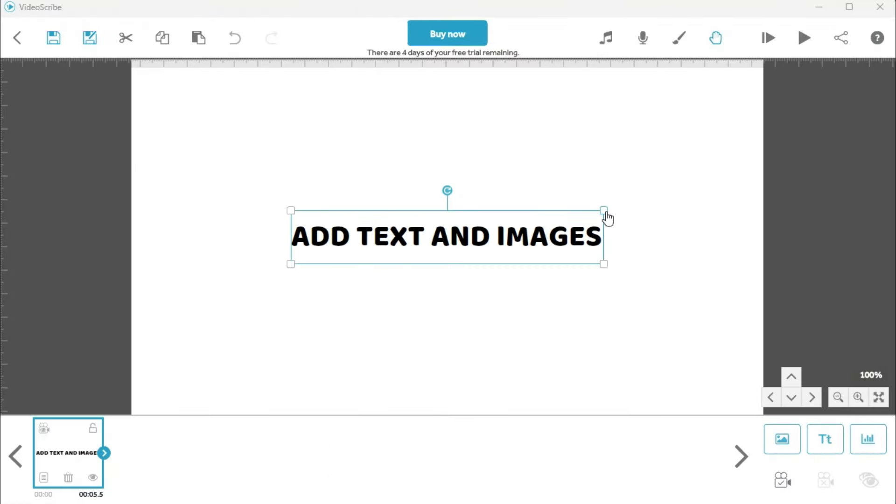
pyautogui.moveTo(606, 217); pyautogui.dragTo(670, 230)
# Reopen the text for editing and try red (#ed1c24) and yellow as its colour
pyautogui.doubleClick(664, 232)
pyautogui.click(585, 121)
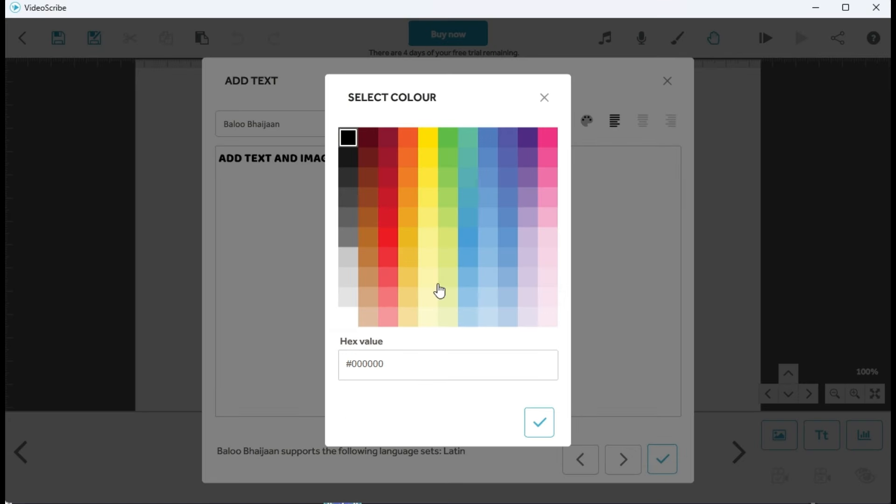
pyautogui.click(387, 237)
pyautogui.click(539, 425)
pyautogui.click(586, 121)
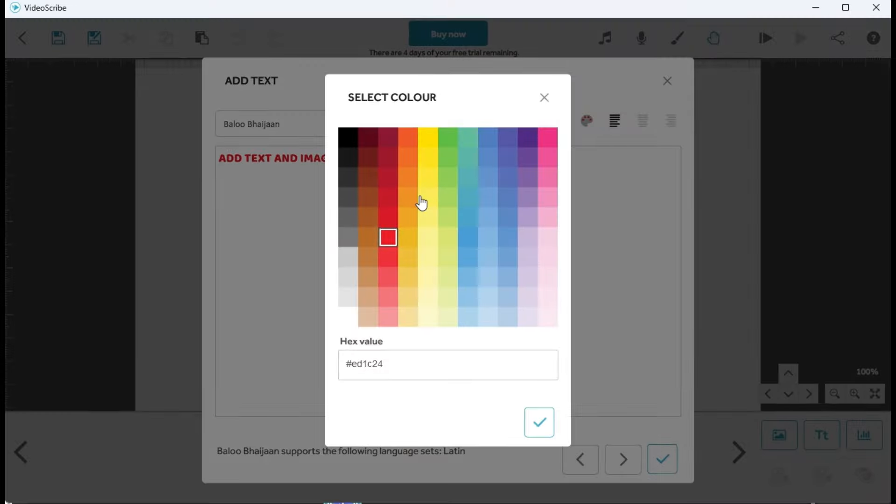
pyautogui.click(421, 202)
pyautogui.click(540, 423)
# Set the text colour back to black and apply the text edit
pyautogui.click(586, 121)
pyautogui.click(345, 136)
pyautogui.click(537, 426)
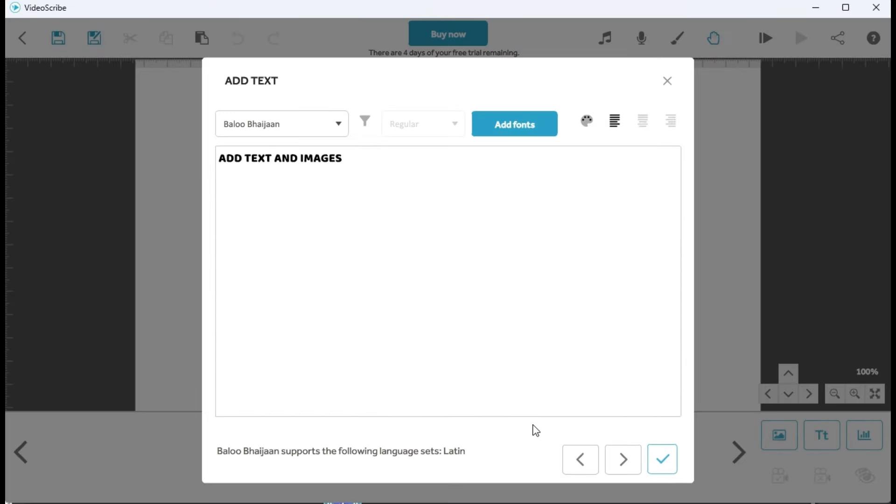
pyautogui.click(662, 459)
# Browse the image library by category, including the People Basic images
pyautogui.click(778, 436)
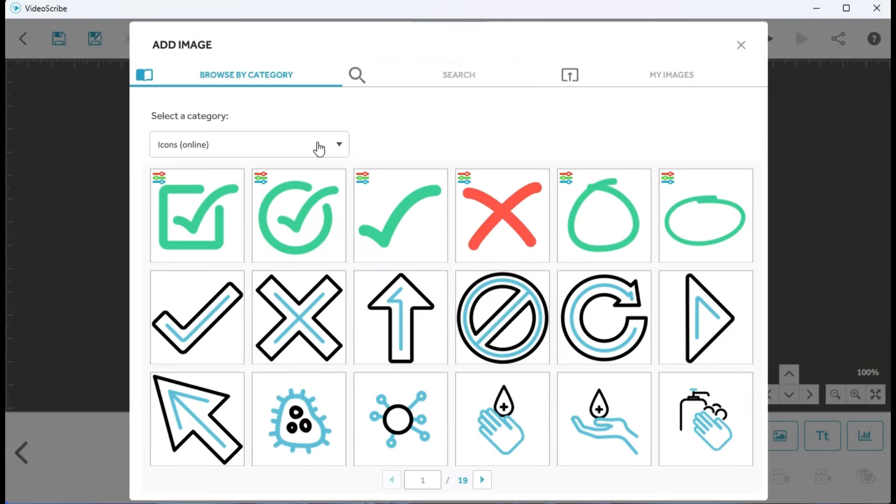
pyautogui.click(339, 145)
pyautogui.click(202, 275)
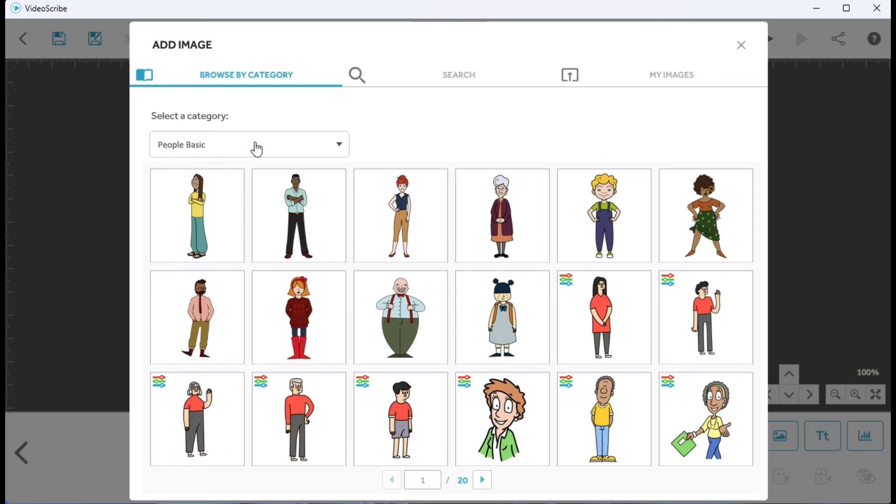
pyautogui.click(257, 146)
pyautogui.click(213, 190)
# Search the image library for "MEN" and insert the image of the man thinking at a laptop
pyautogui.click(452, 75)
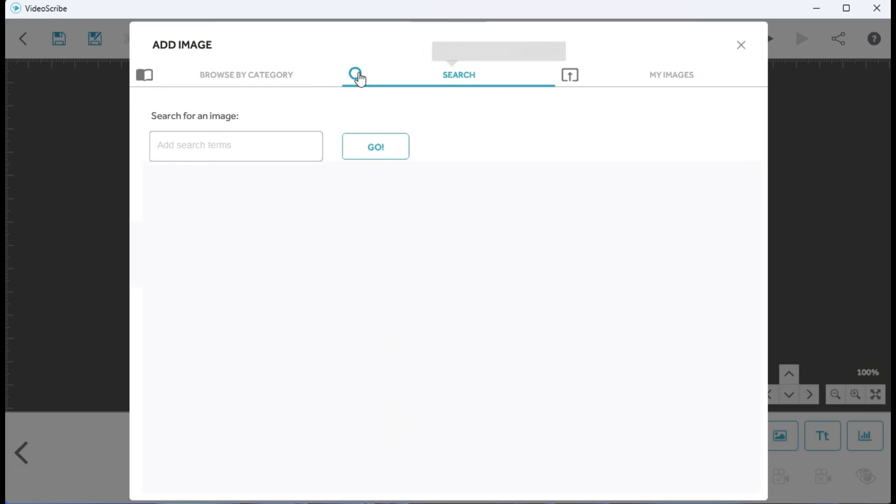
pyautogui.click(254, 139)
pyautogui.write('MEN')
pyautogui.press('Return')
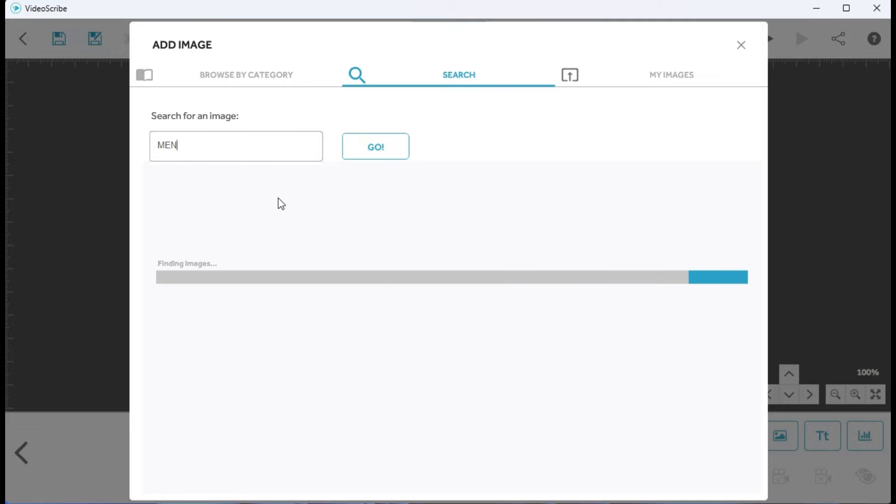
pyautogui.click(602, 343)
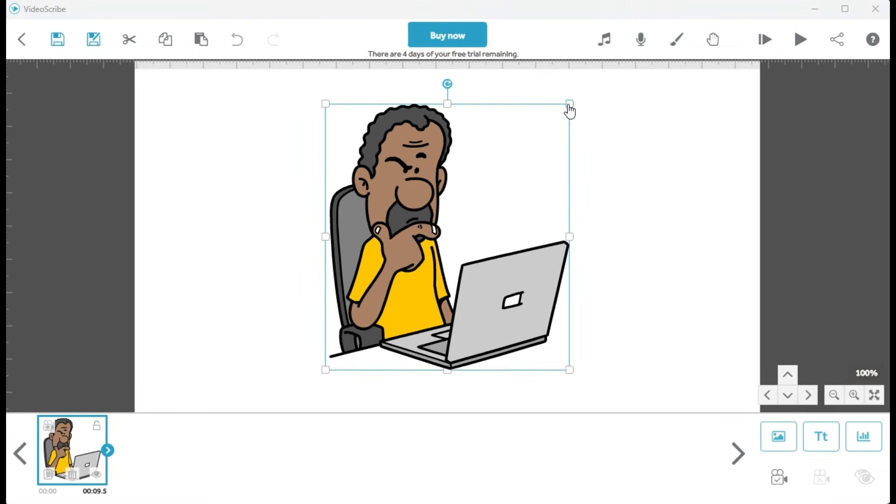
# Shrink the image of the man at the laptop and reposition it in the left part of the canvas
pyautogui.moveTo(569, 111); pyautogui.dragTo(474, 225)
pyautogui.moveTo(241, 225); pyautogui.dragTo(293, 159)
pyautogui.moveTo(226, 241); pyautogui.dragTo(235, 316)
# Insert the yellow laughing-with-tears image from Emojis (online) in the empty area below the man, shrink it and shift it left
pyautogui.click(767, 395)
pyautogui.click(808, 396)
pyautogui.click(788, 375)
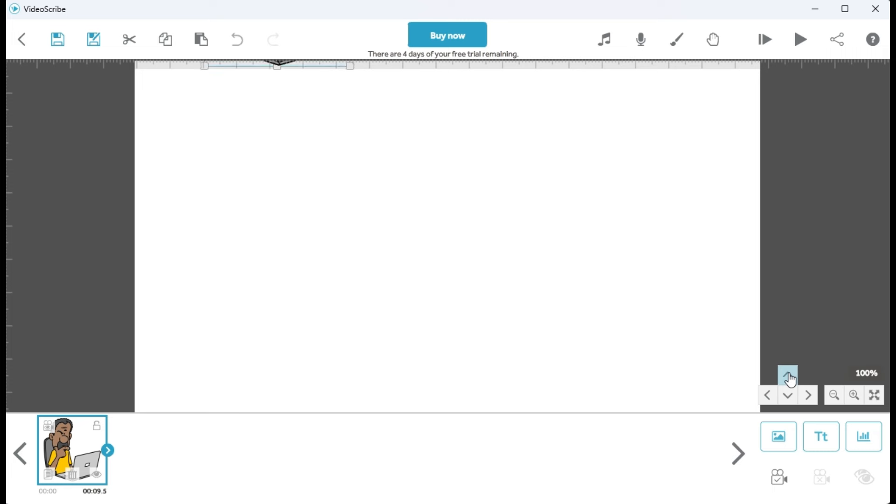
pyautogui.click(777, 435)
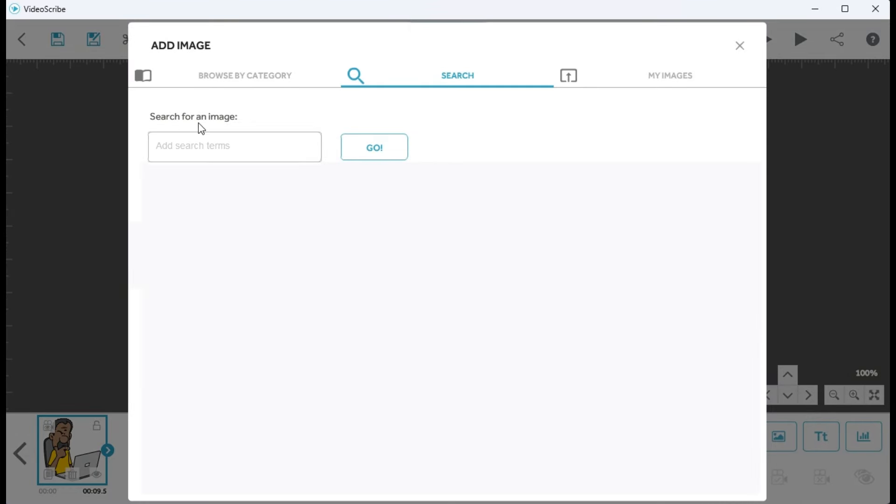
pyautogui.click(265, 82)
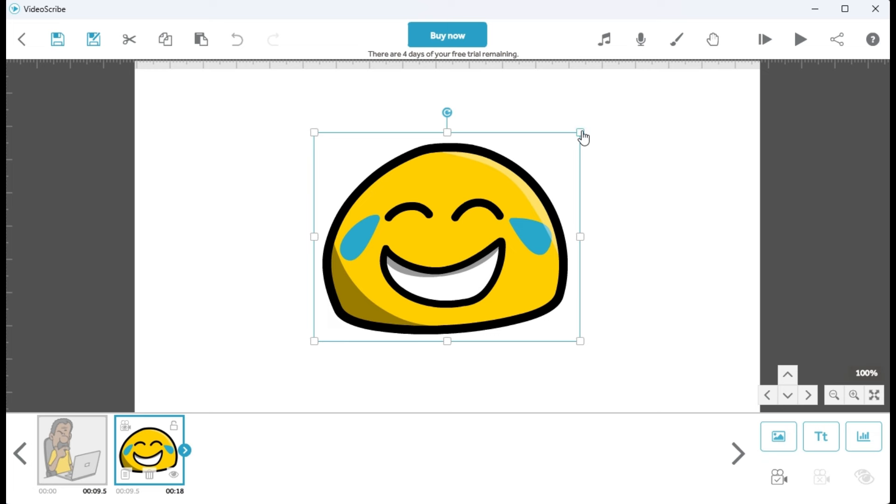
pyautogui.moveTo(582, 134); pyautogui.dragTo(509, 191)
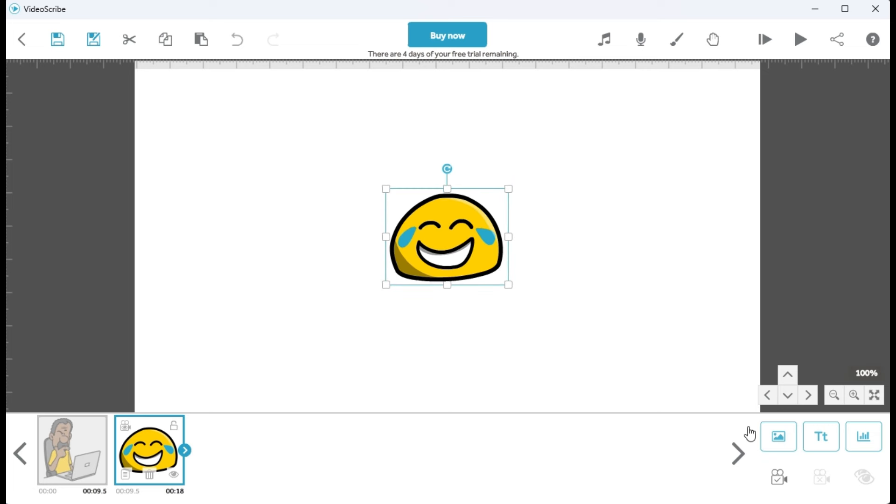
pyautogui.moveTo(460, 243); pyautogui.dragTo(375, 260)
# Insert the yellow clapping hands from Emojis (online), shrink them and place them just left of the laughing emoji
pyautogui.click(770, 434)
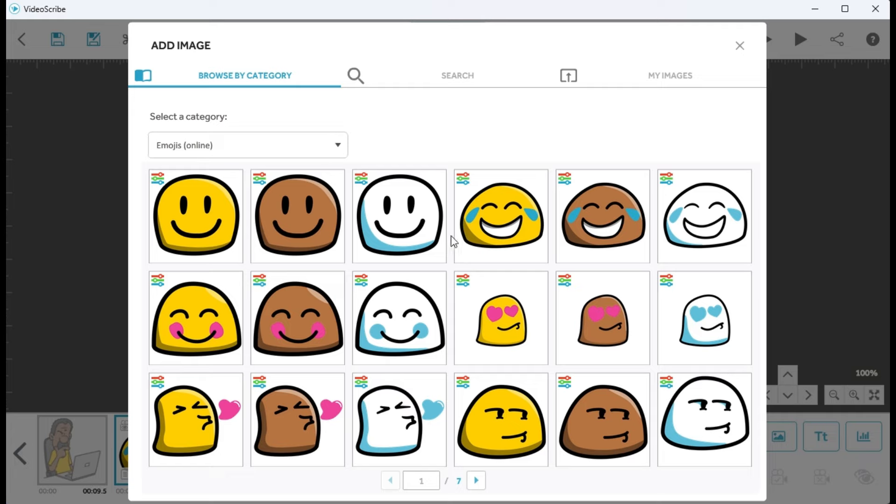
pyautogui.scroll(-2, 453, 241)
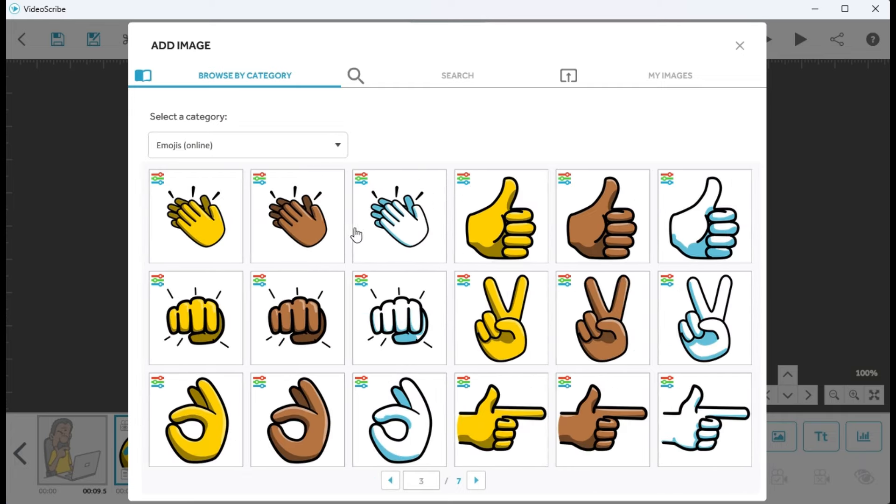
pyautogui.click(206, 219)
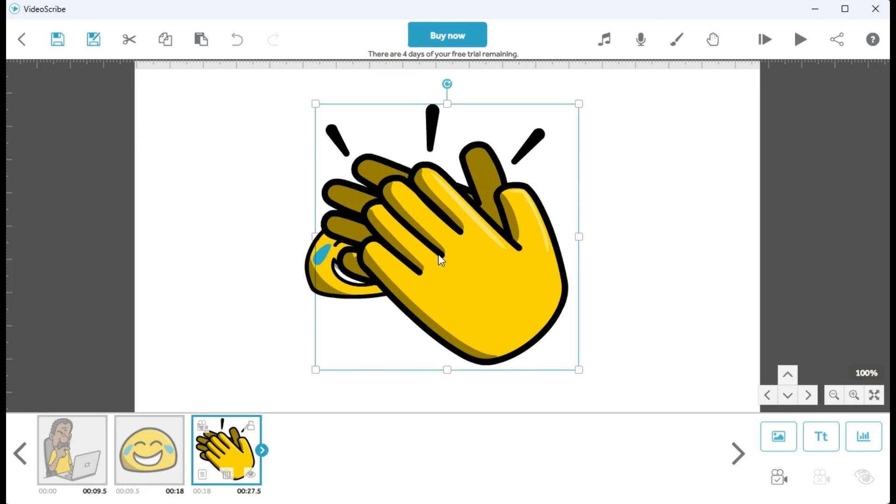
pyautogui.moveTo(439, 253); pyautogui.dragTo(552, 251)
pyautogui.moveTo(693, 96); pyautogui.dragTo(564, 232)
pyautogui.moveTo(527, 319); pyautogui.dragTo(275, 255)
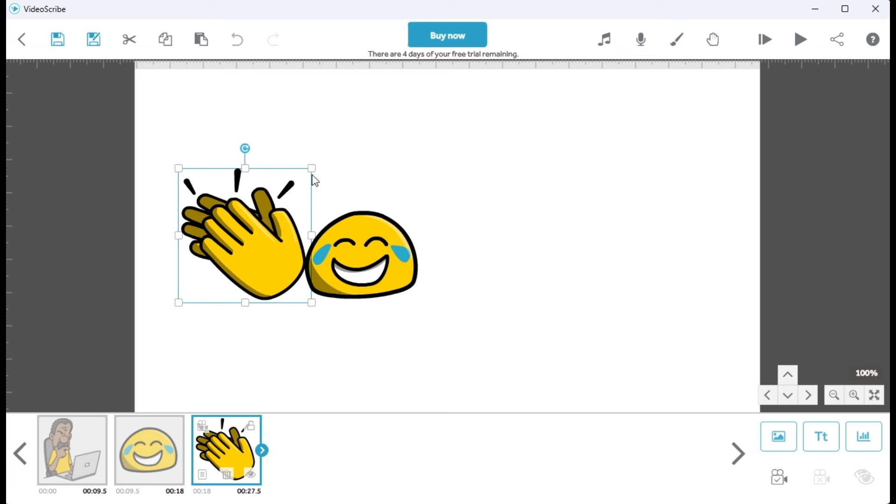
pyautogui.moveTo(312, 168); pyautogui.dragTo(305, 177)
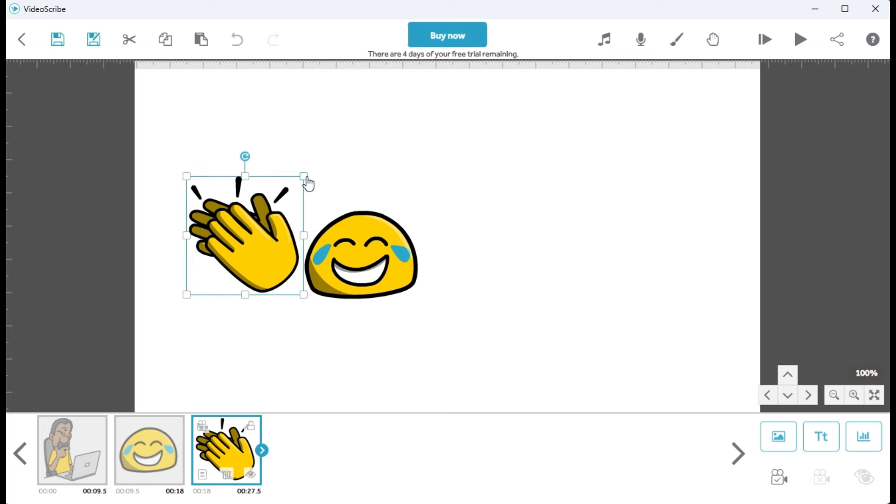
# Make the laughing emoji taller and wider and shift it right, leaving a gap beside the clapping hands
pyautogui.click(353, 245)
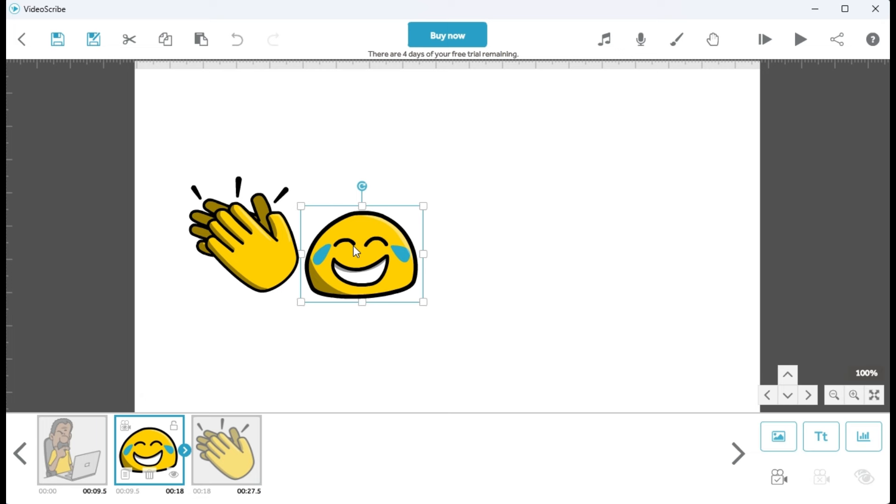
pyautogui.moveTo(367, 208); pyautogui.dragTo(365, 198)
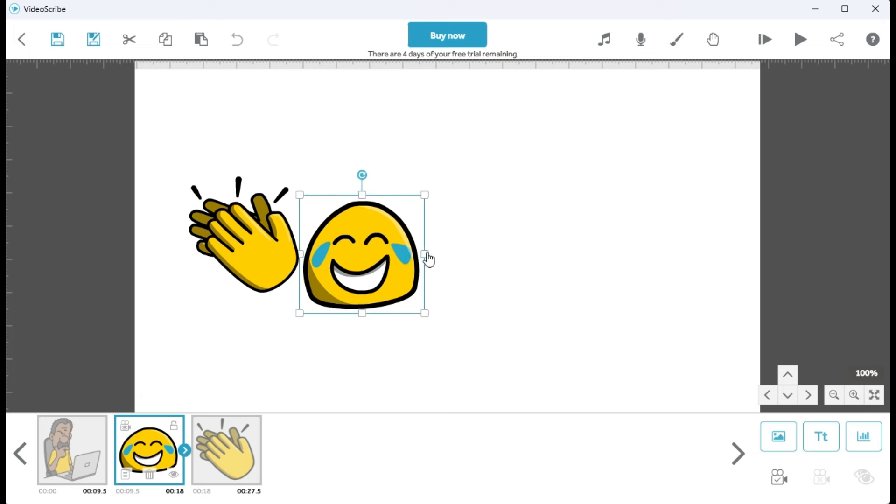
pyautogui.moveTo(426, 257)
pyautogui.mouseDown()
pyautogui.moveTo(434, 259)
pyautogui.moveTo(427, 240)
pyautogui.mouseUp()
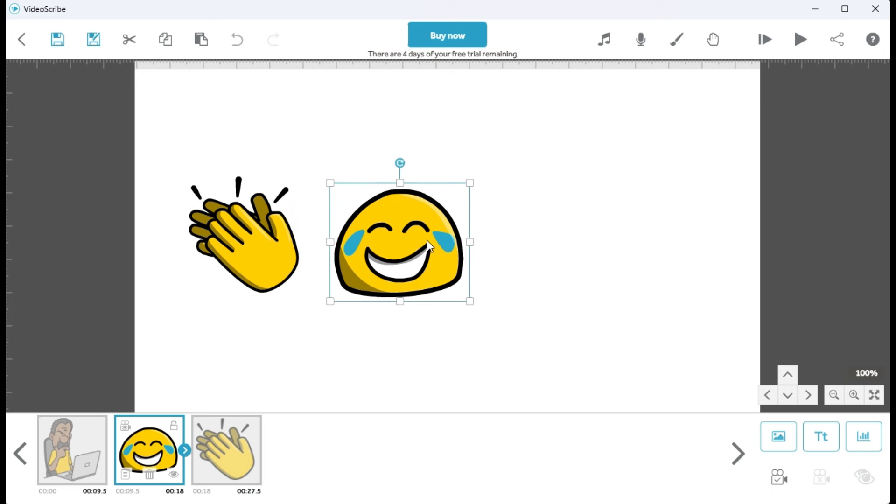
pyautogui.click(319, 245)
pyautogui.moveTo(278, 243); pyautogui.dragTo(344, 256)
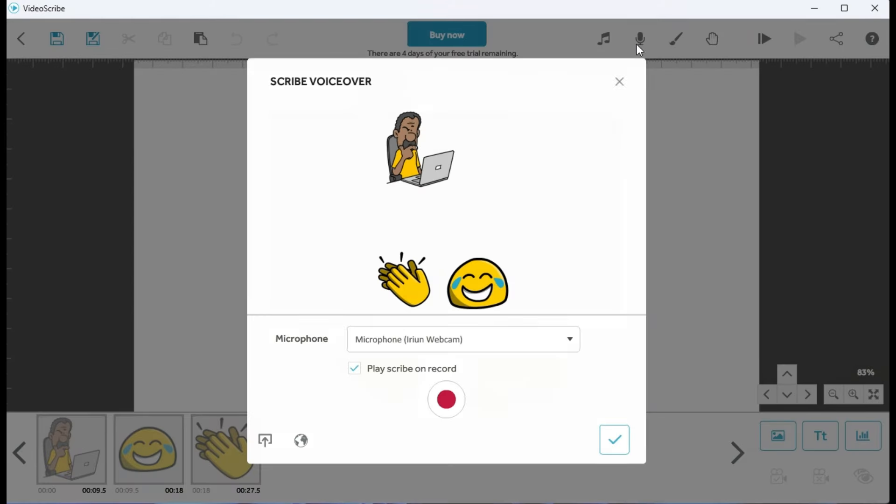
# Make a brief test voiceover recording, and import the "Step Forward" audio file as the scribe's voiceover
pyautogui.click(446, 398)
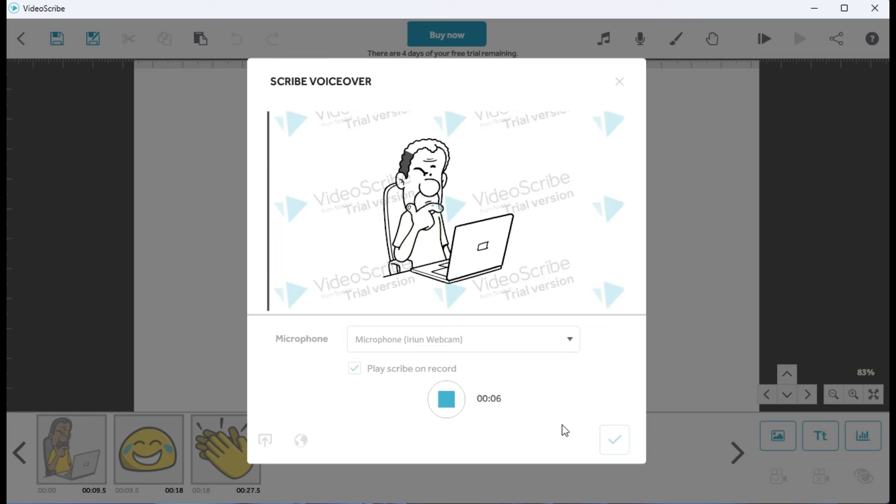
pyautogui.click(455, 408)
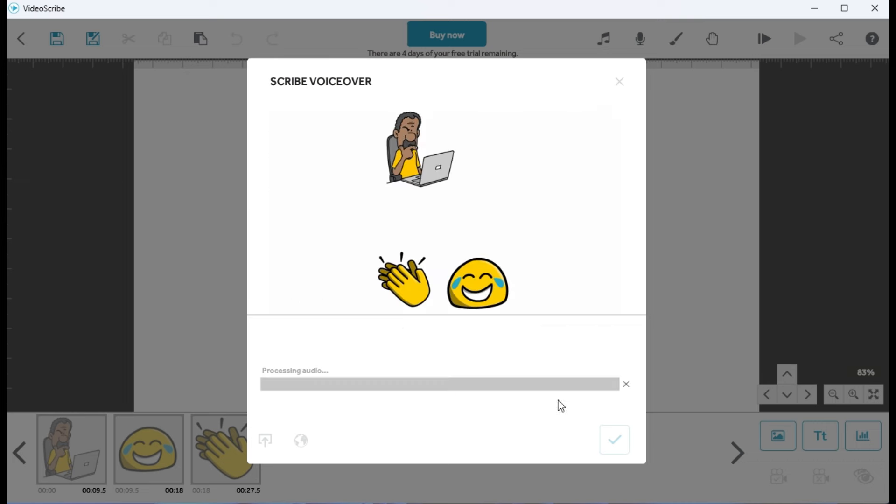
pyautogui.click(265, 440)
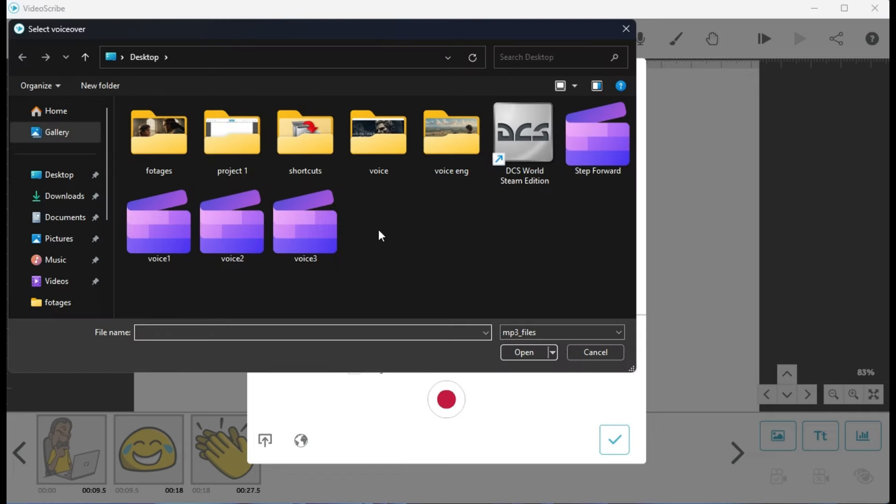
pyautogui.click(586, 150)
pyautogui.click(524, 352)
pyautogui.click(615, 440)
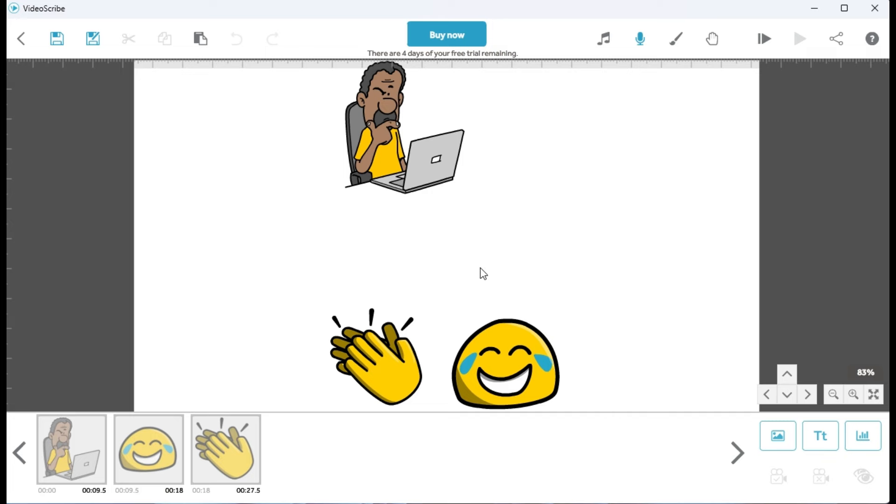
# Play back the imported voiceover together with the scribe preview
pyautogui.click(639, 40)
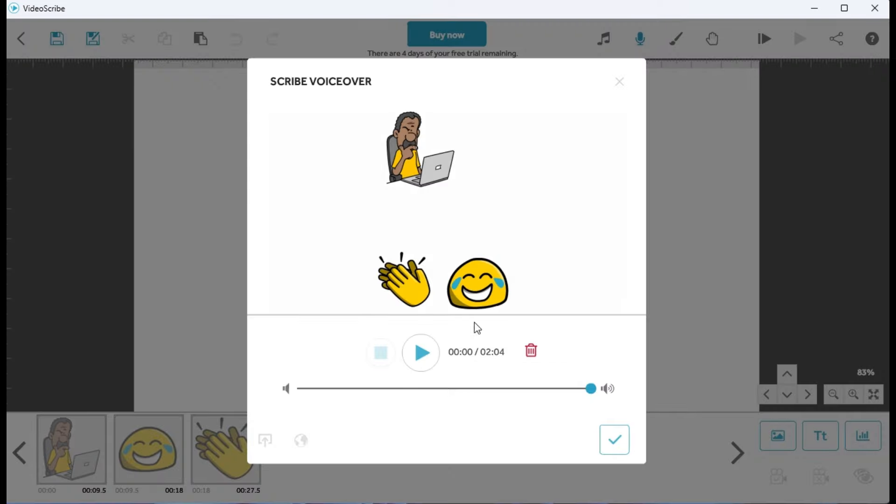
pyautogui.click(422, 353)
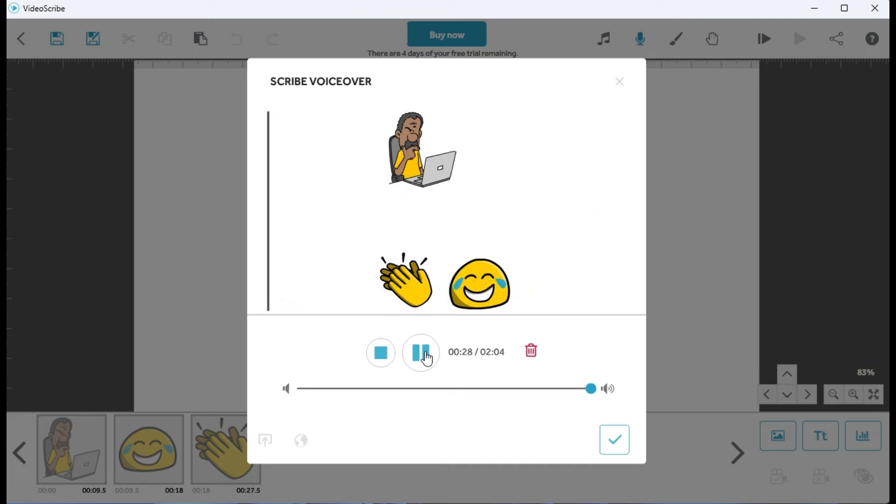
# Apply the imported voiceover to the scribe and return to the canvas
pyautogui.click(614, 439)
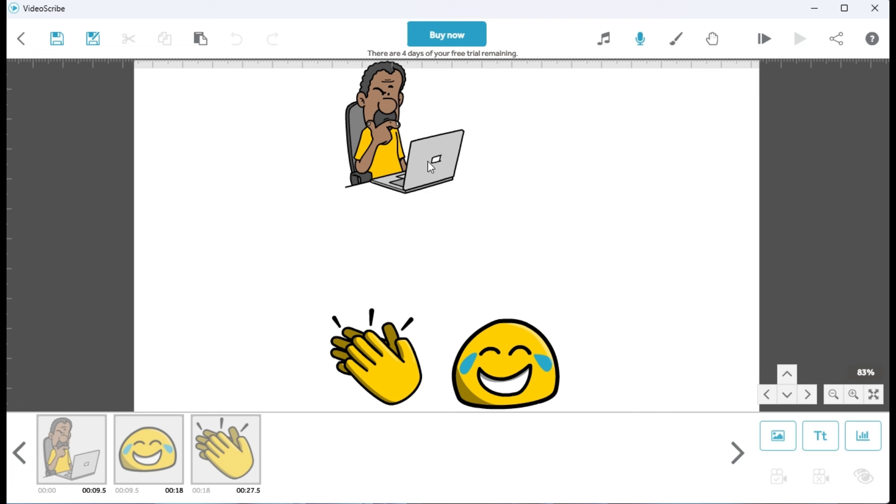
pyautogui.click(58, 40)
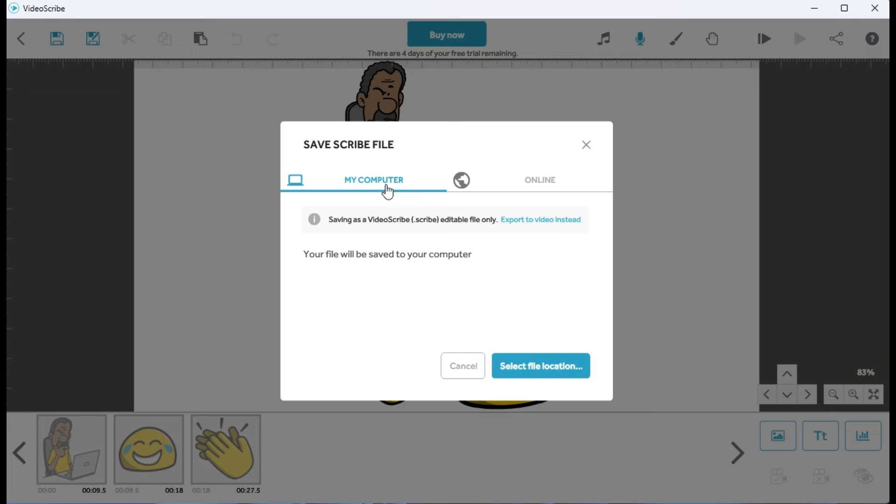
pyautogui.click(524, 366)
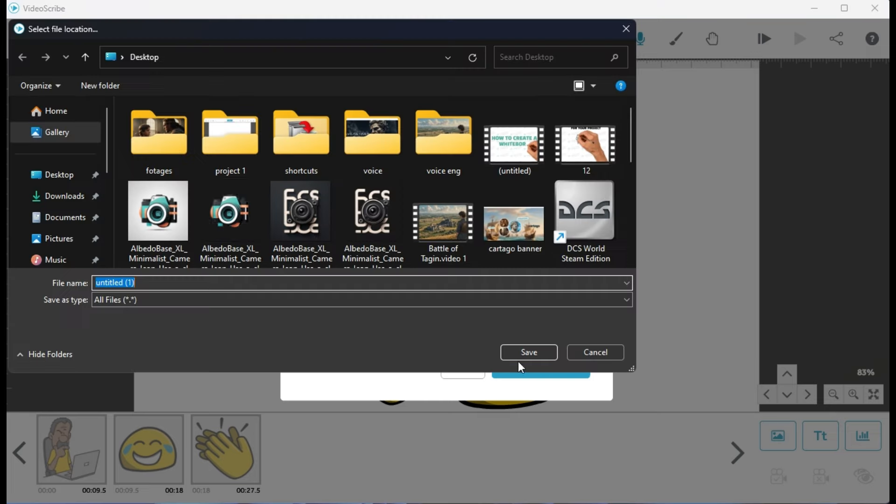
pyautogui.click(62, 179)
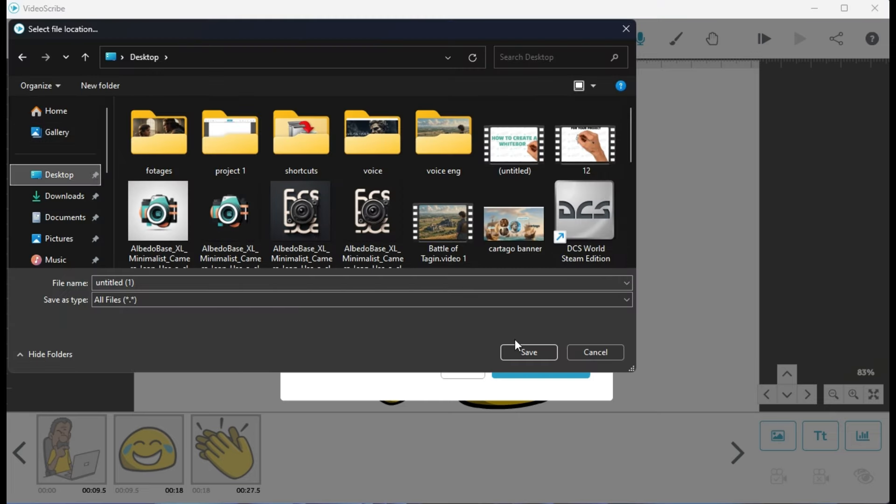
pyautogui.click(627, 28)
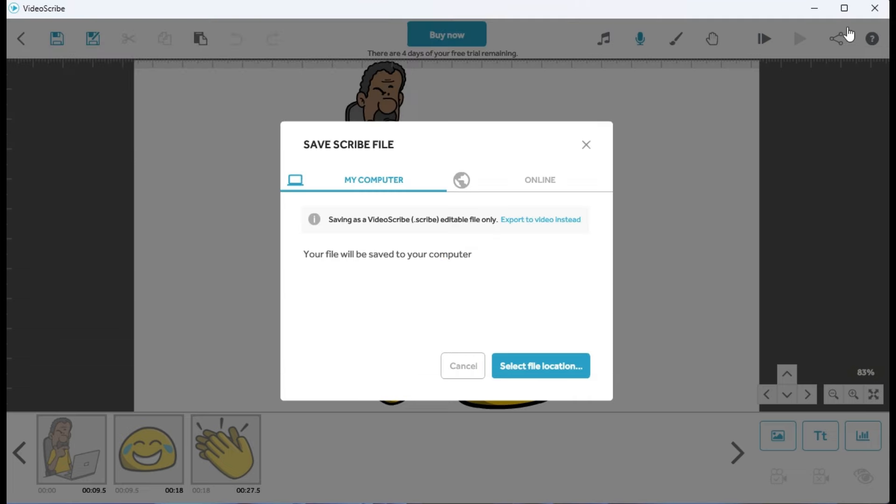
pyautogui.press('Escape')
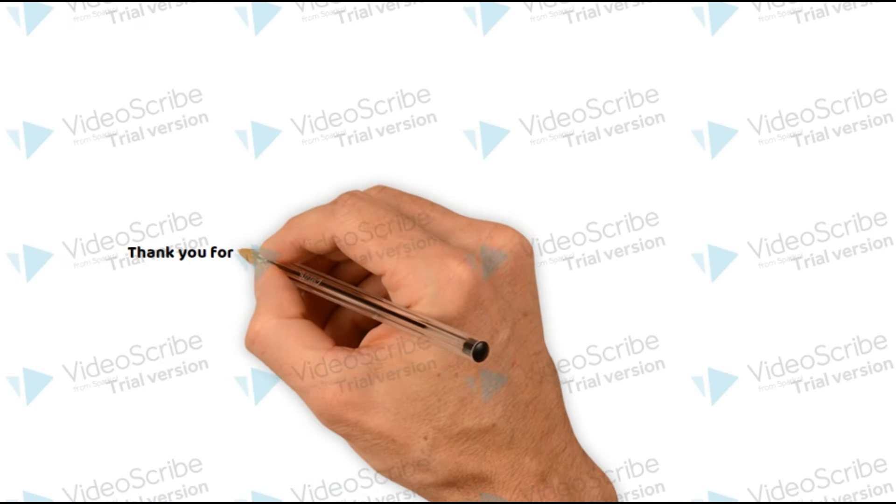